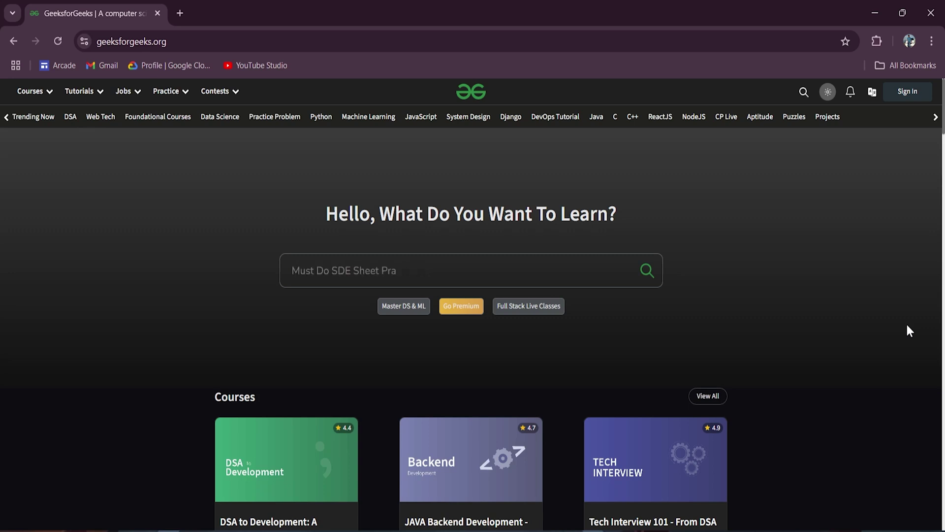
# Open the login dialog, view the Sign Up form, then click its password field.
pyautogui.click(914, 92)
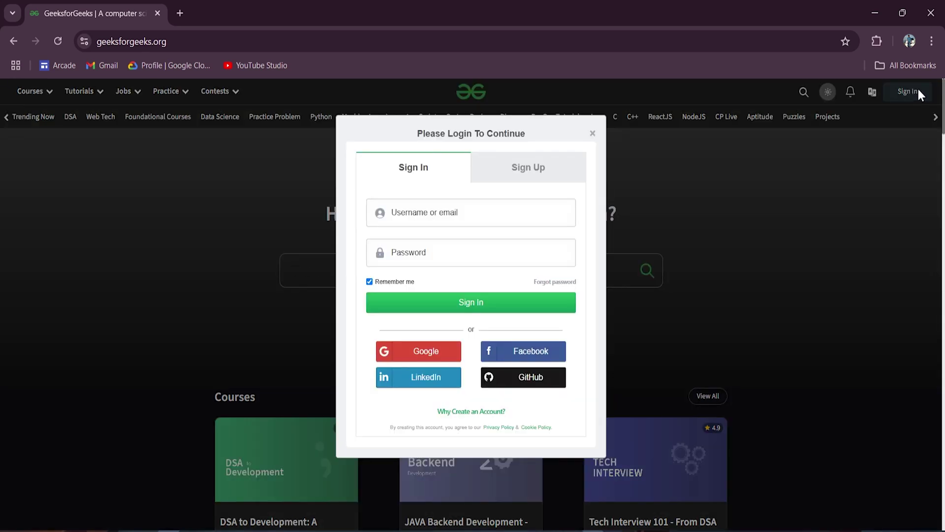
pyautogui.click(512, 171)
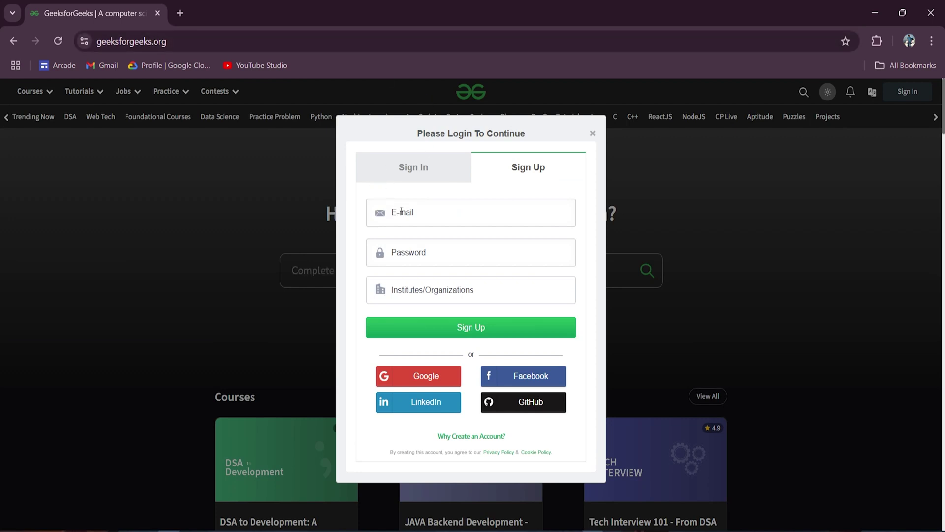
pyautogui.click(429, 250)
# Sign in from the Sign In form with the account's username and password.
pyautogui.click(413, 177)
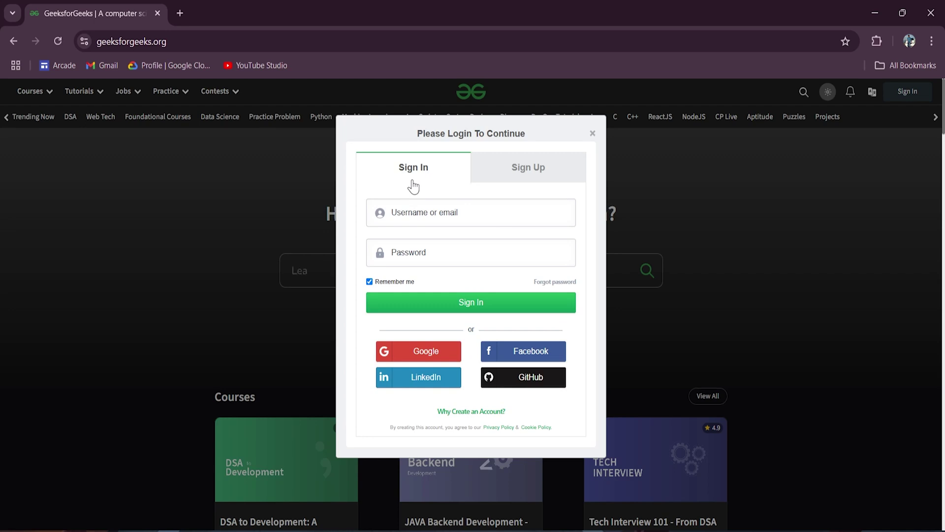
pyautogui.click(429, 212)
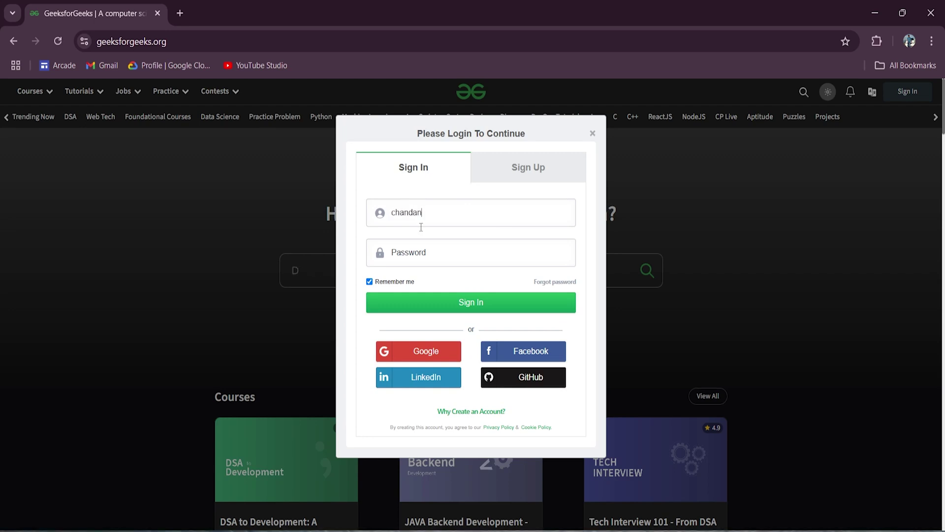
pyautogui.press('Tab')
pyautogui.write('••••••••')
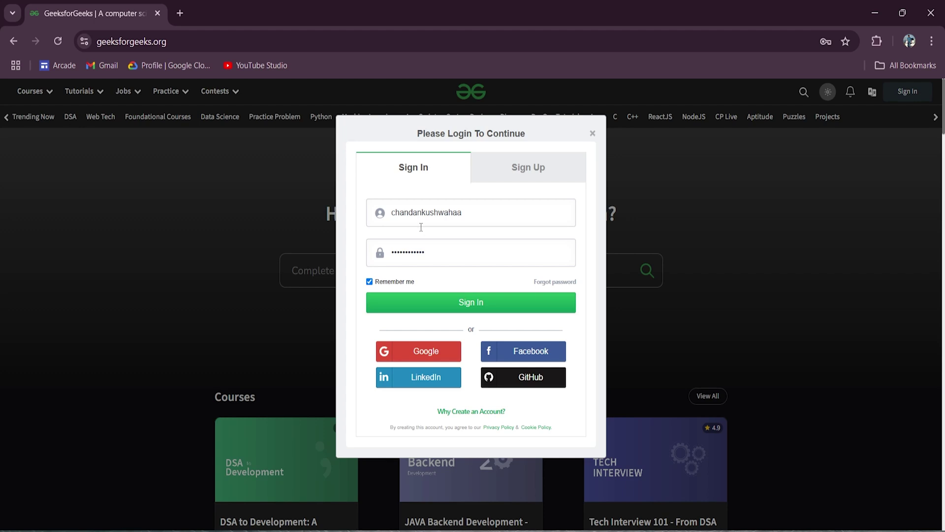
pyautogui.click(470, 302)
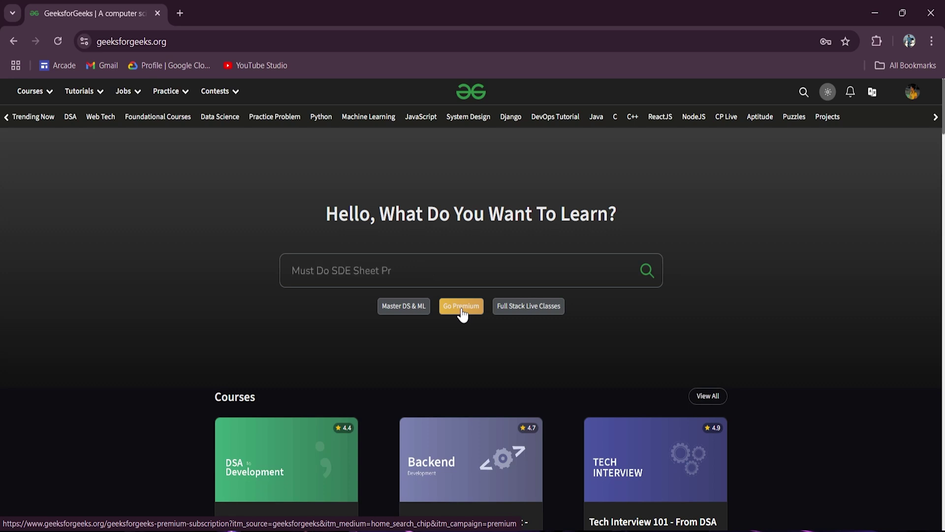
pyautogui.moveTo(170, 91)
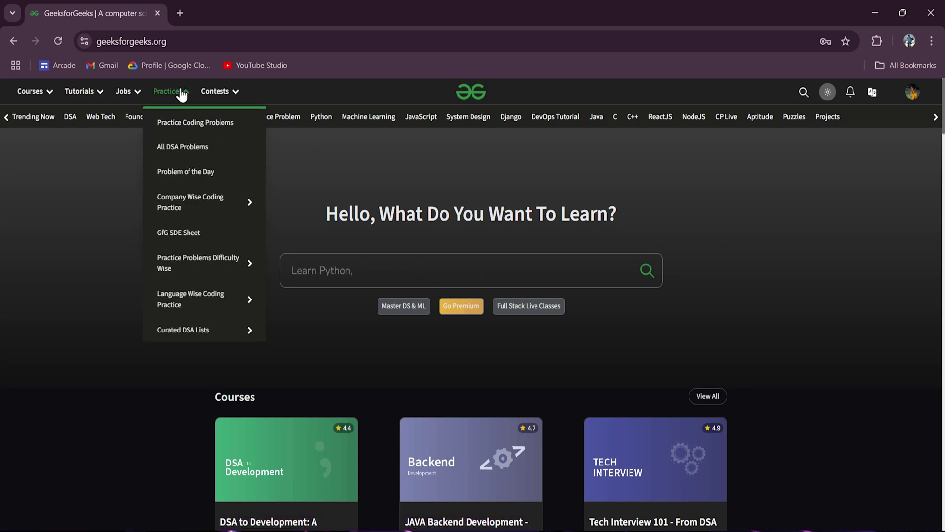
# Open Problem of the Day and launch 'Is Linked List Length Even?' in a new tab.
pyautogui.click(183, 172)
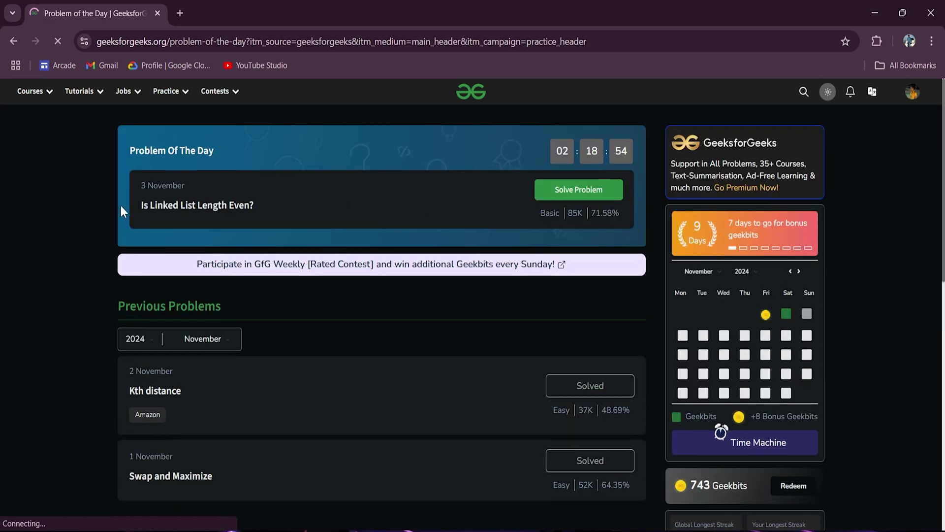
pyautogui.moveTo(128, 151); pyautogui.dragTo(205, 151)
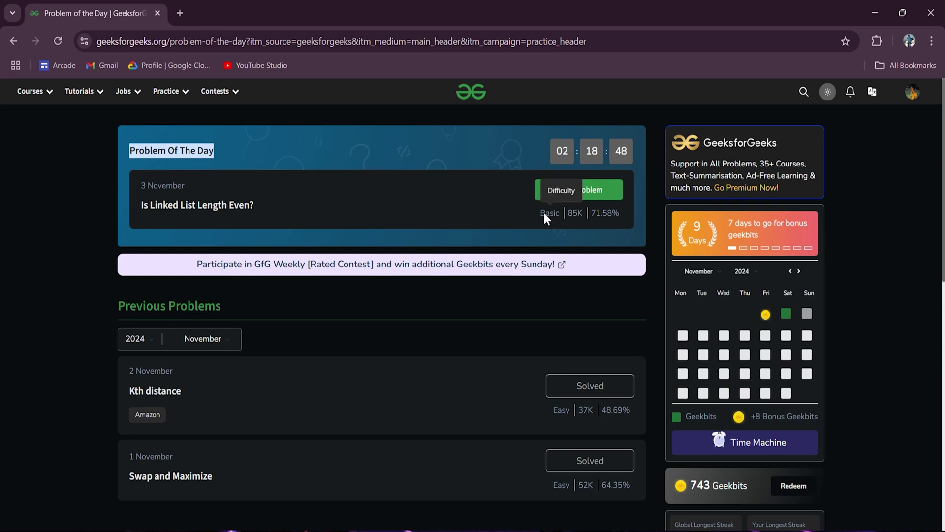
pyautogui.scroll(-2, 529, 214)
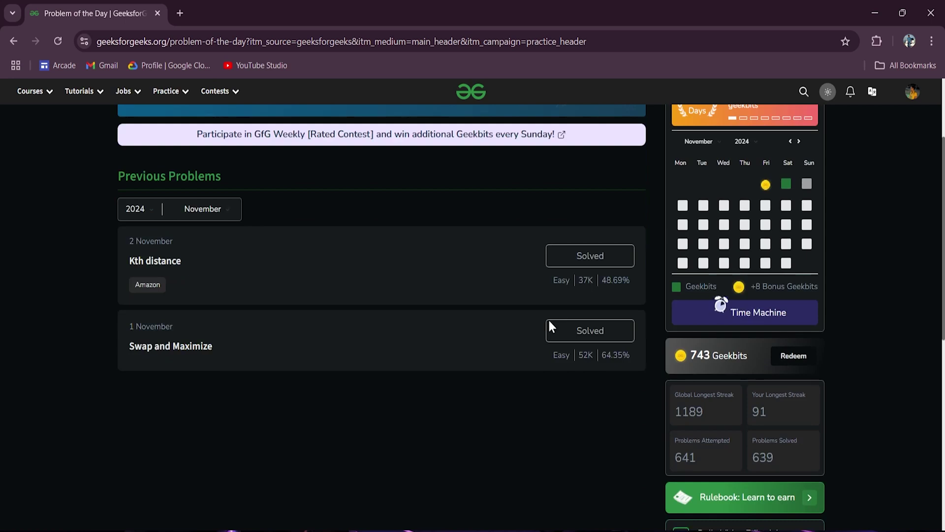
pyautogui.scroll(2, 548, 318)
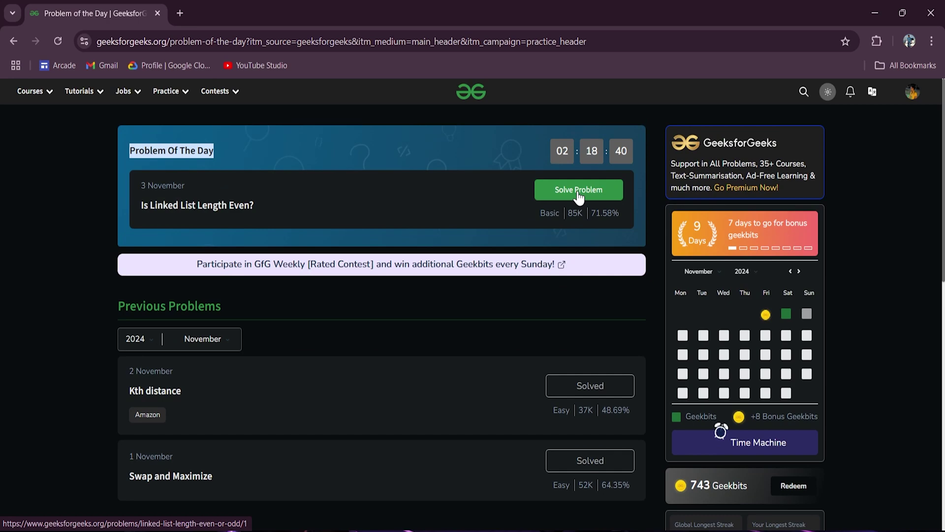
pyautogui.click(576, 191)
pyautogui.hotkey('ctrl', 'shift', 'Tab')
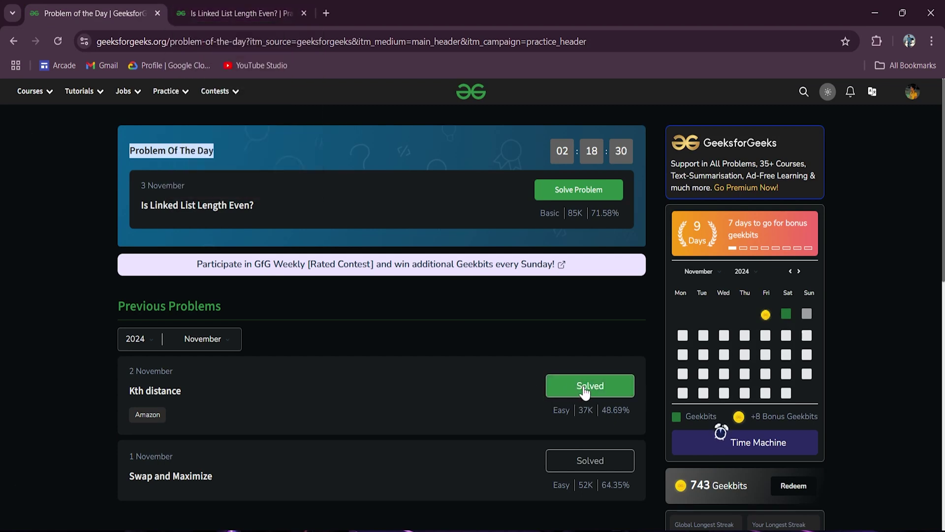
# Compile and run the linked-list solution against the sample input.
pyautogui.click(236, 13)
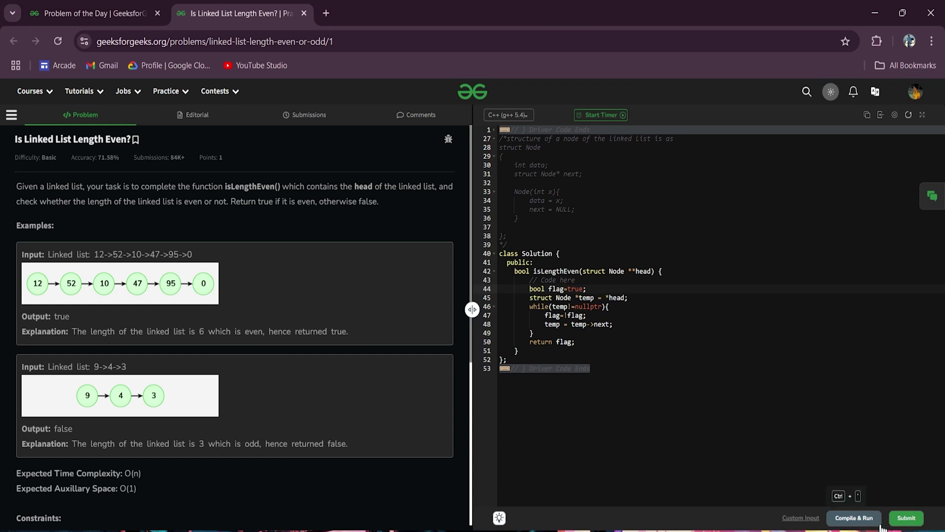
pyautogui.click(854, 517)
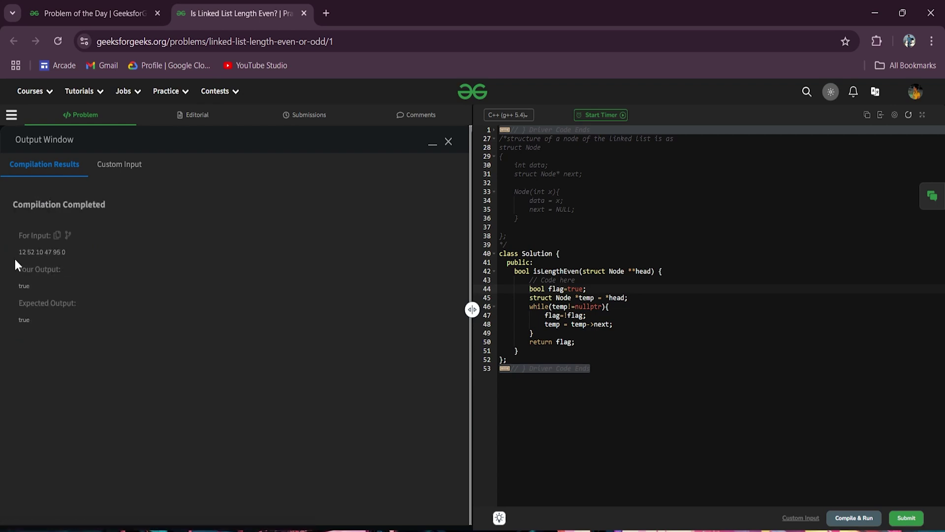
# Submit the solution for full testing and dismiss the Geekbit congratulations popup.
pyautogui.click(906, 518)
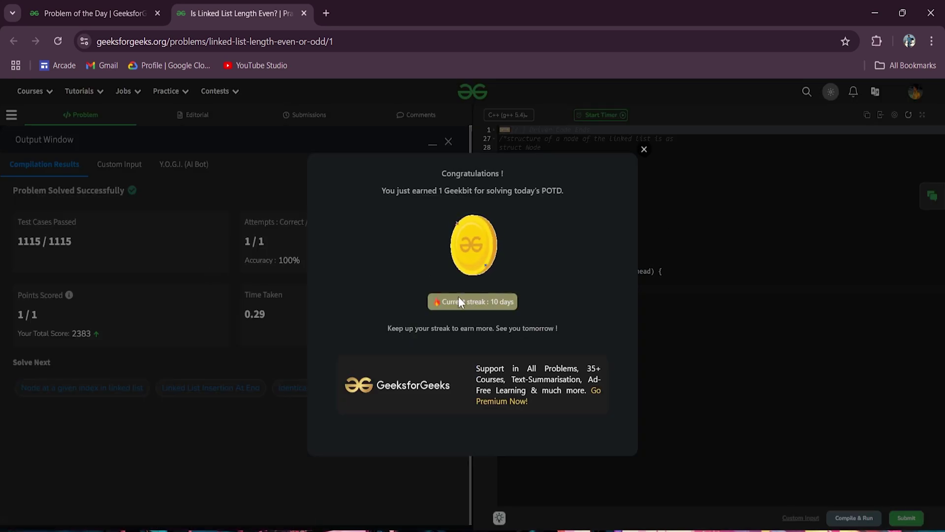
pyautogui.moveTo(379, 188); pyautogui.dragTo(561, 194)
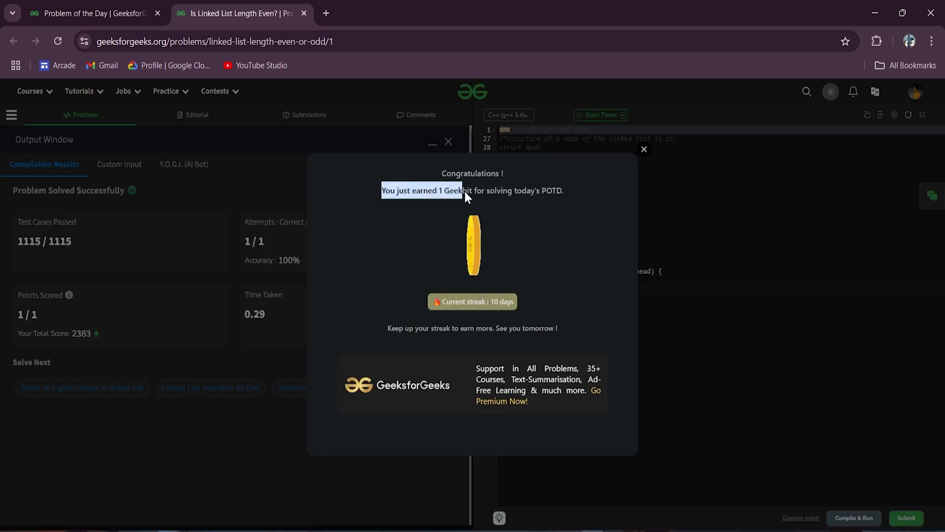
pyautogui.click(644, 150)
# Close the solved problem's tab and reload the Problem of the Day page.
pyautogui.click(305, 14)
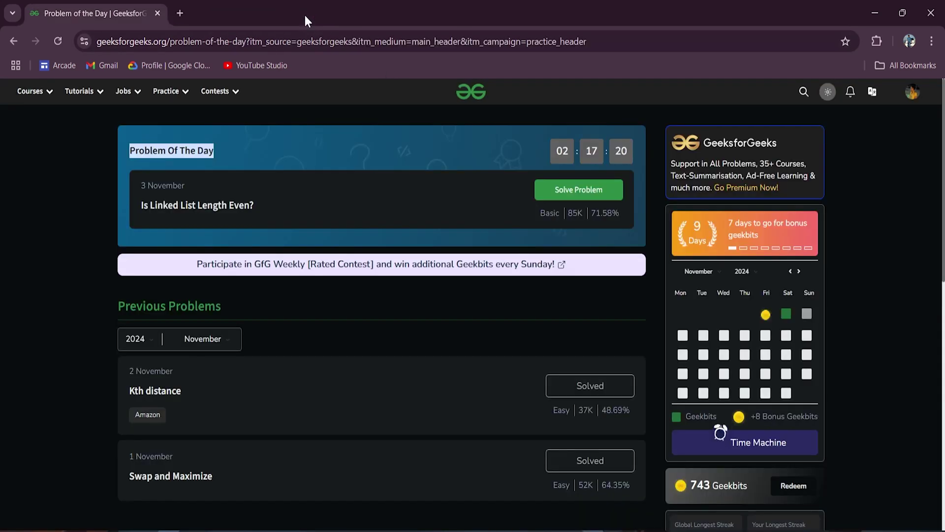
pyautogui.click(57, 41)
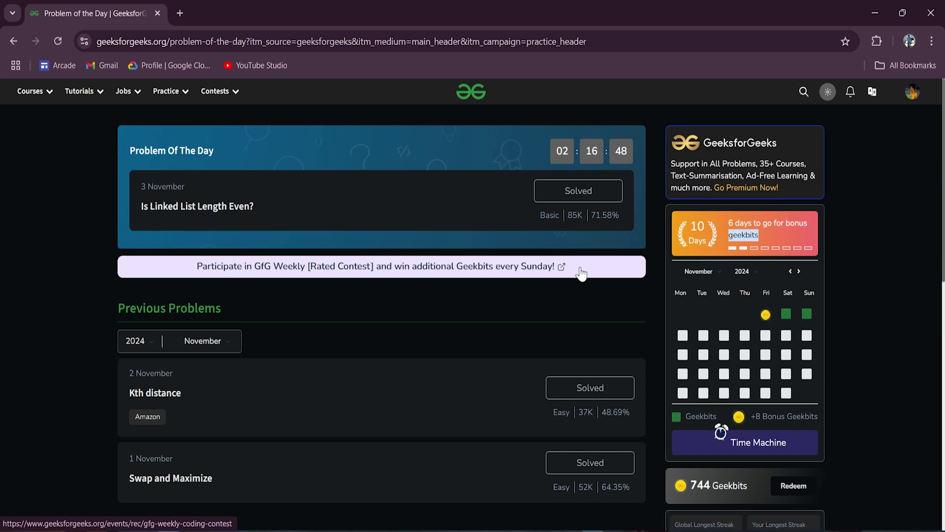
pyautogui.scroll(-3, 904, 302)
pyautogui.scroll(3, 890, 302)
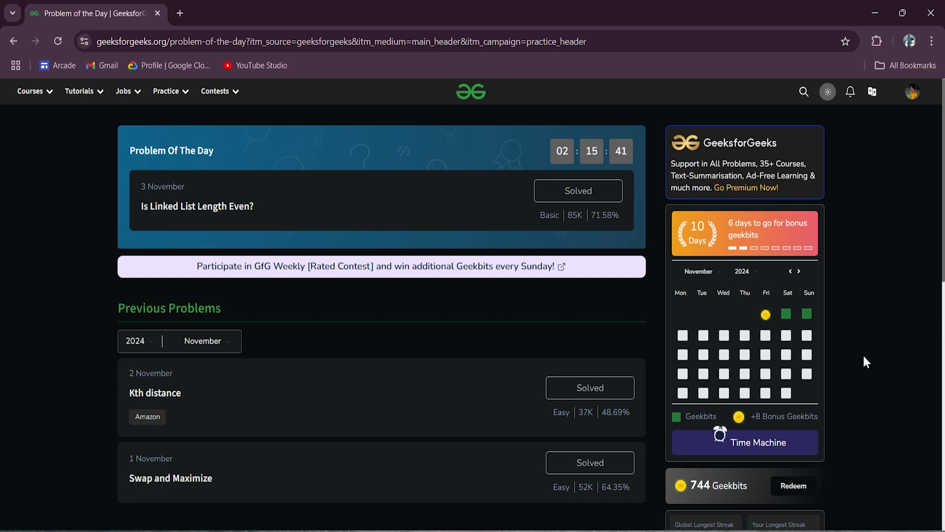
pyautogui.scroll(-2, 863, 354)
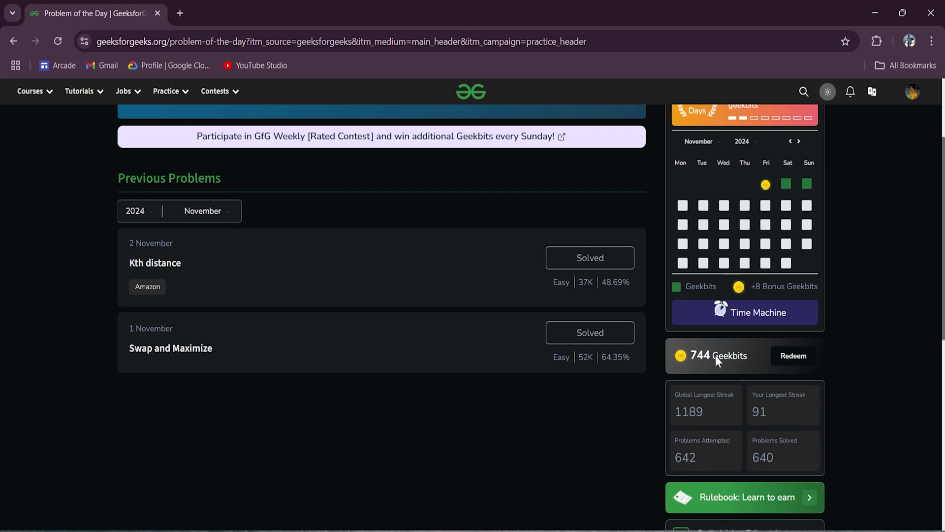
# Open the GeekBits rewards store in a new tab and view its Rewards & Prizes.
pyautogui.click(796, 360)
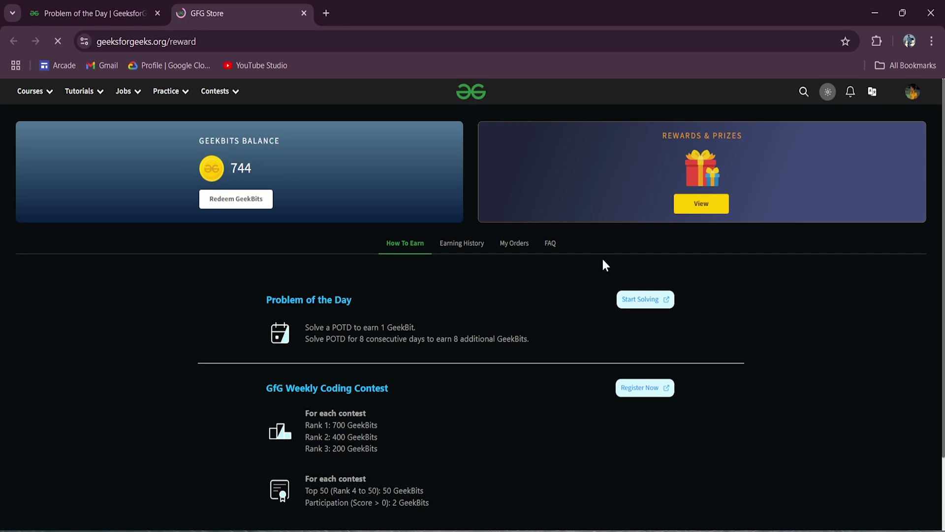
pyautogui.click(700, 207)
pyautogui.scroll(-3, 593, 208)
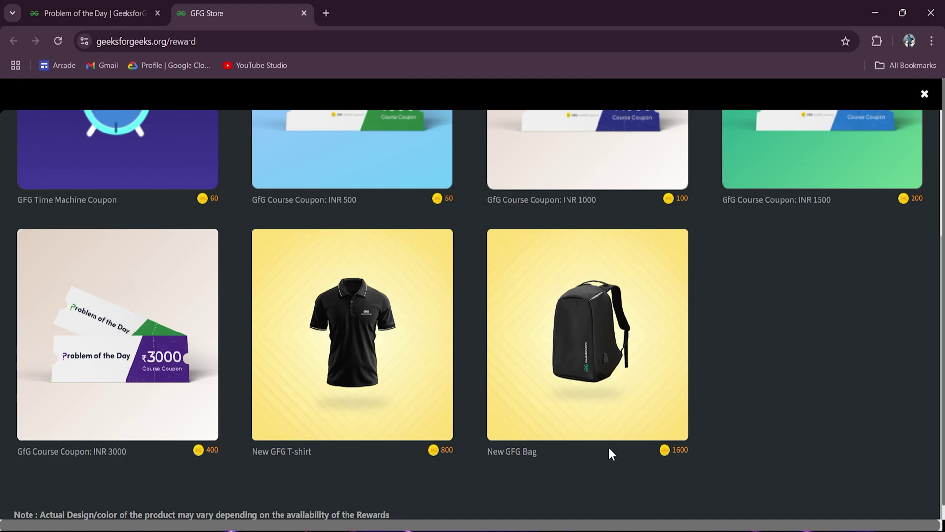
pyautogui.scroll(5, 610, 448)
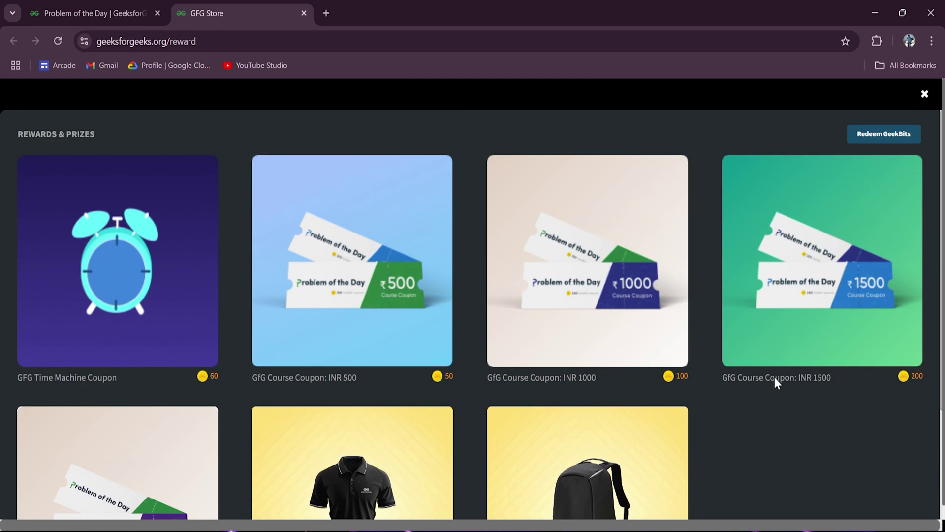
pyautogui.scroll(-4, 775, 377)
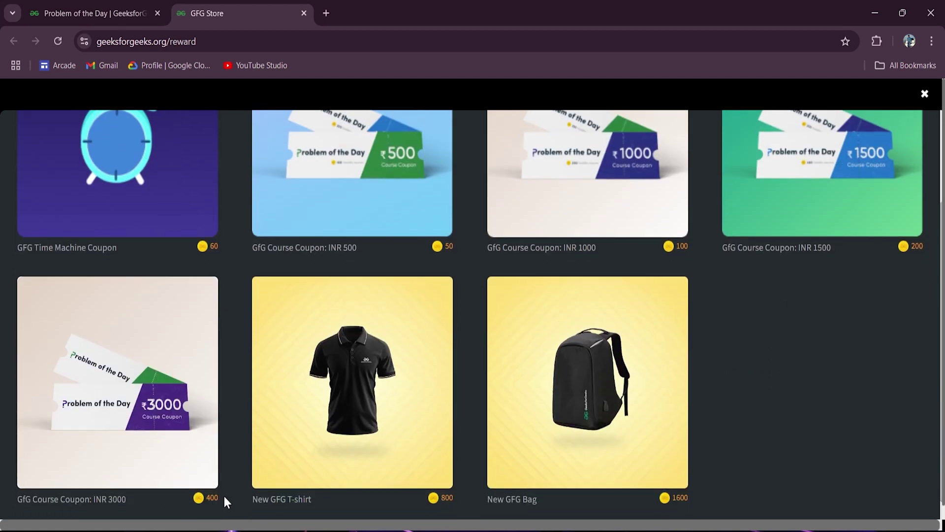
pyautogui.scroll(3, 780, 184)
pyautogui.scroll(-4, 780, 184)
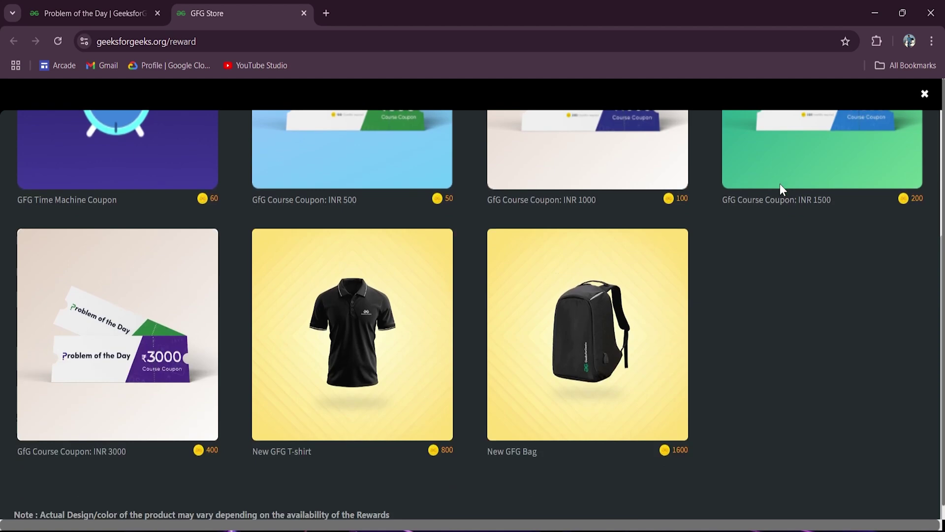
pyautogui.scroll(4, 786, 183)
pyautogui.scroll(-4, 785, 184)
pyautogui.scroll(5, 569, 440)
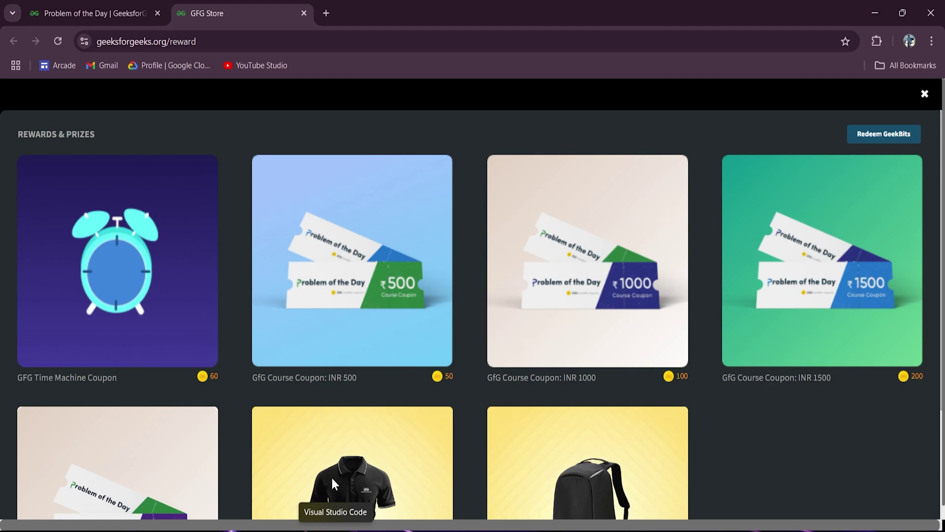
# Open the Redeem GeekBits prize list, then close the redemption overlay.
pyautogui.click(880, 138)
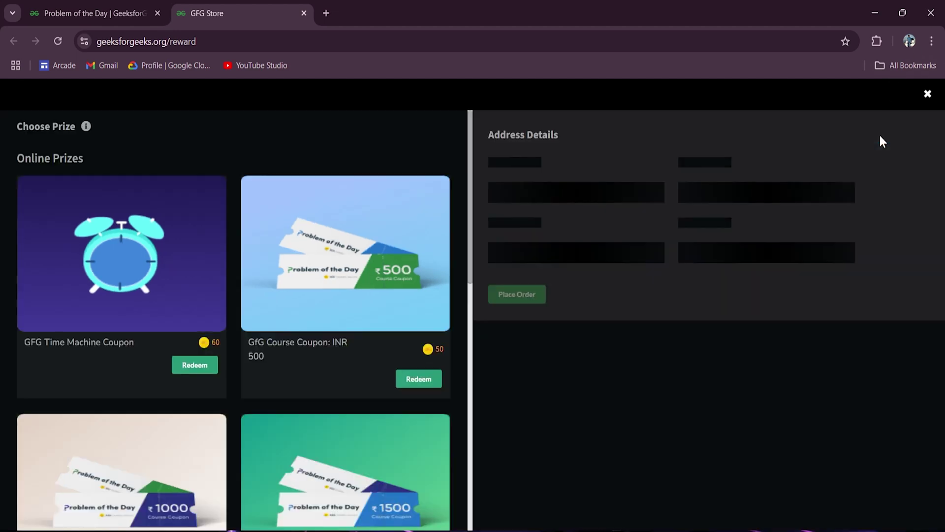
pyautogui.scroll(-5, 326, 204)
pyautogui.scroll(-2, 325, 202)
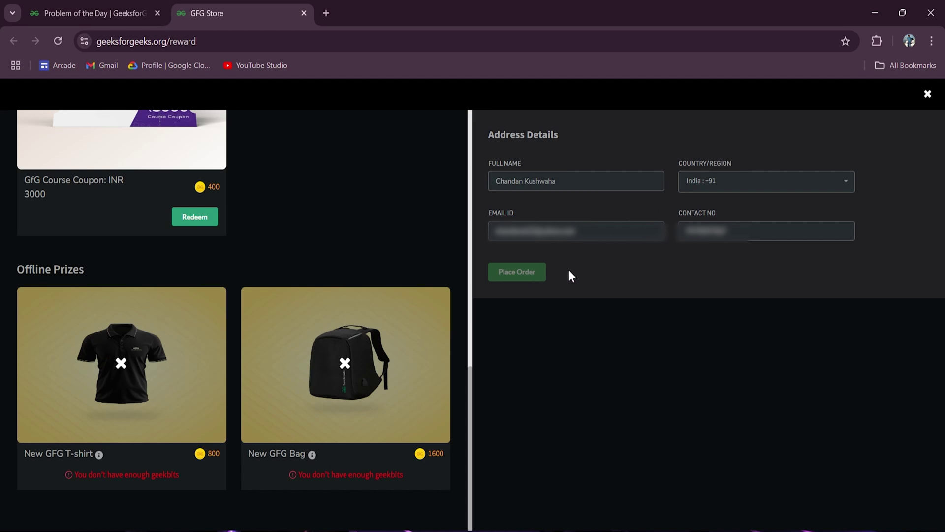
pyautogui.click(929, 96)
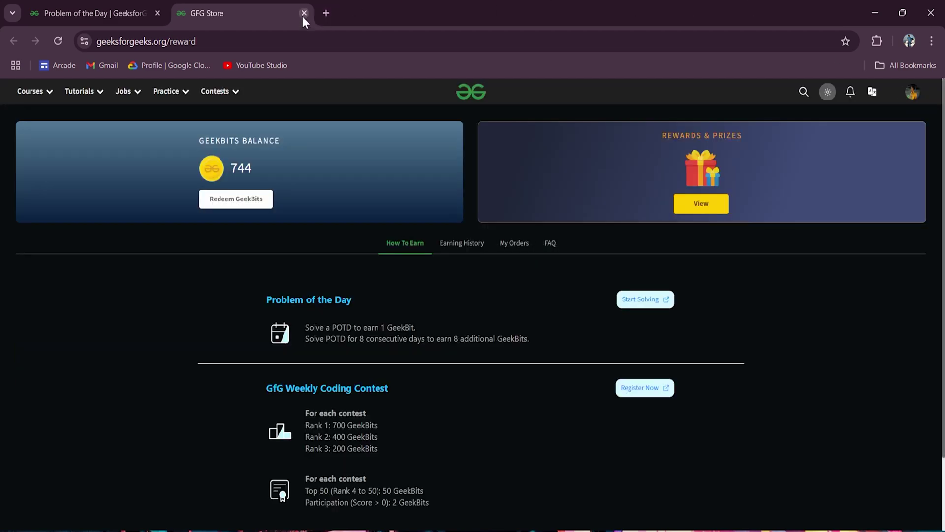
# Switch back to the Problem of the Day tab.
pyautogui.click(94, 13)
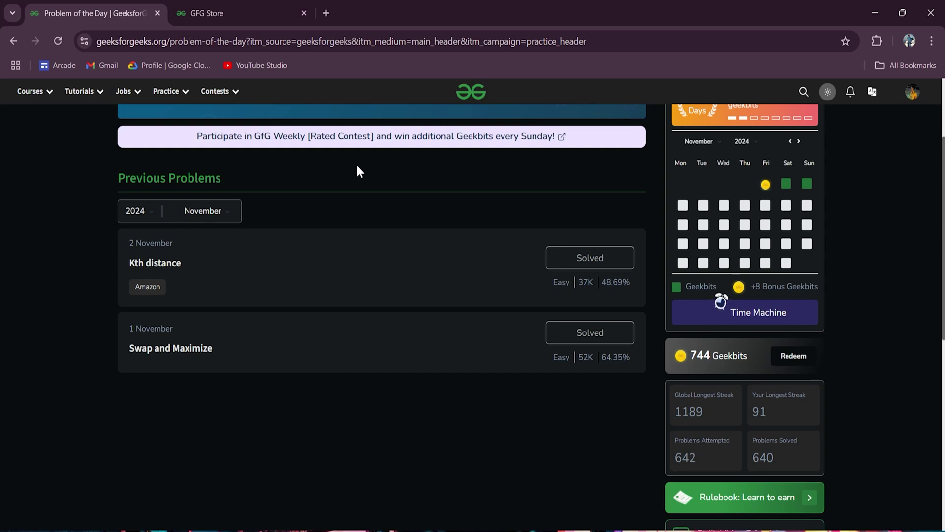
pyautogui.scroll(3, 613, 211)
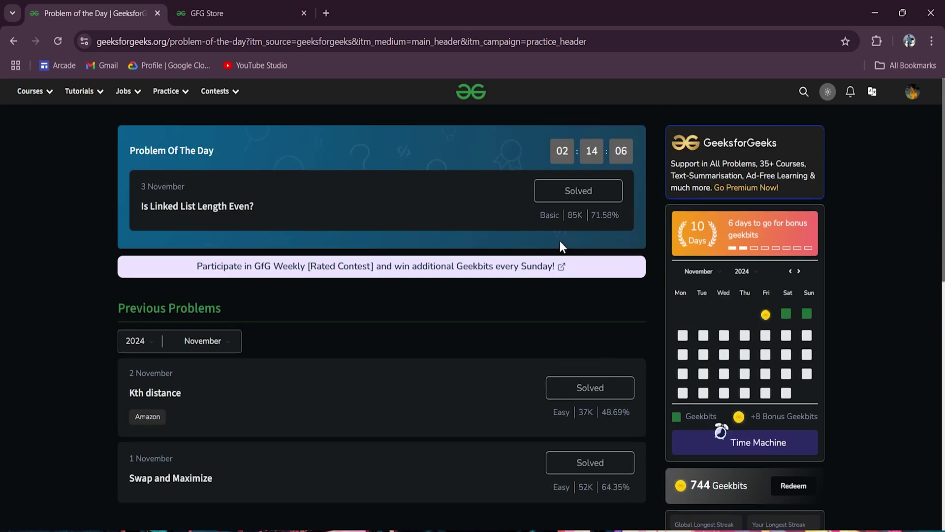
# Reopen the solved problem, set its editor to Java (1.8), and return to Problem of the Day.
pyautogui.click(579, 191)
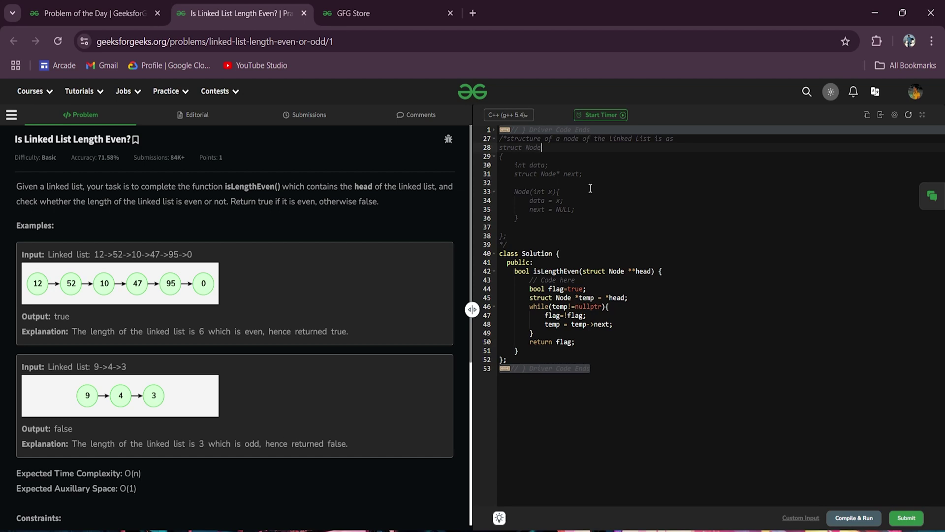
pyautogui.click(527, 115)
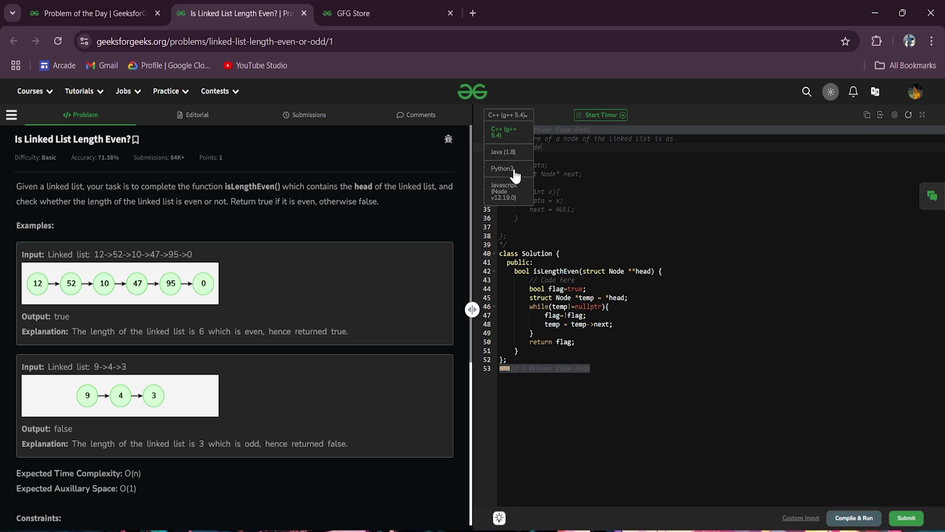
pyautogui.click(331, 235)
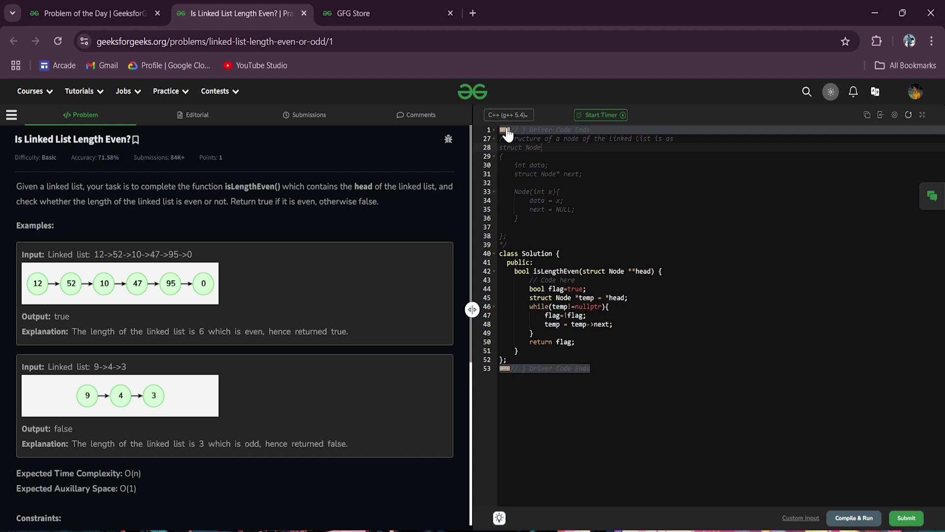
pyautogui.click(517, 119)
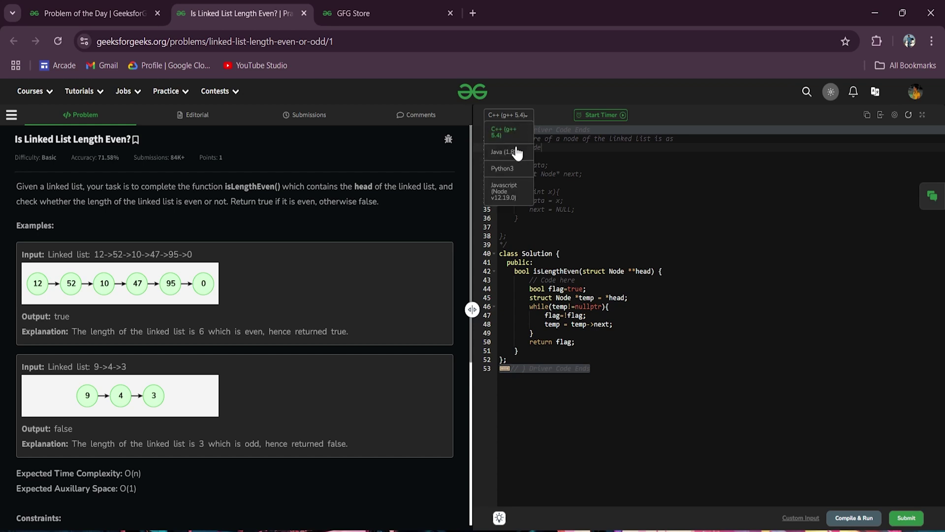
pyautogui.click(516, 153)
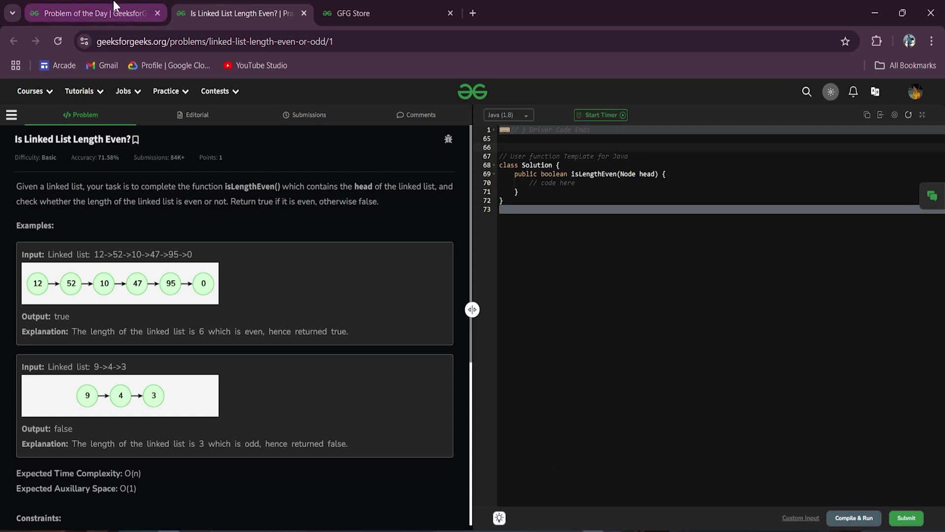
pyautogui.click(93, 13)
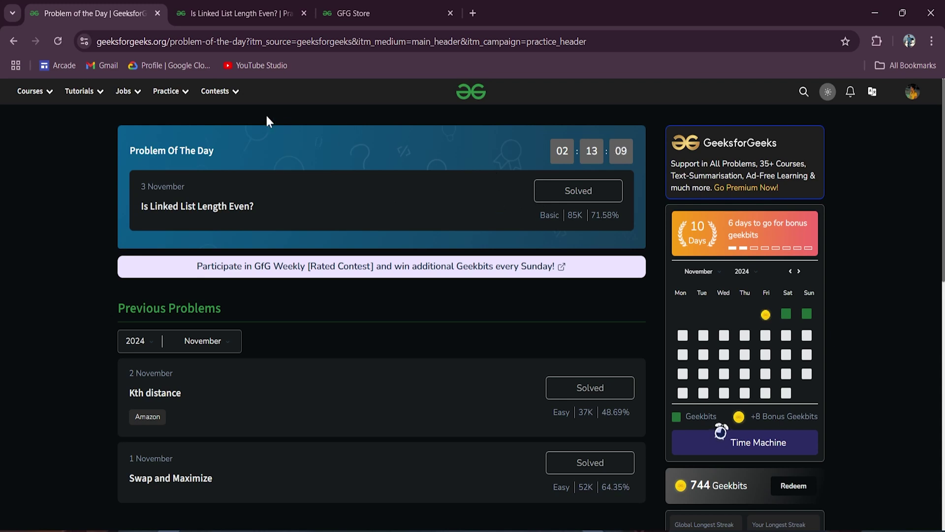
pyautogui.moveTo(218, 91)
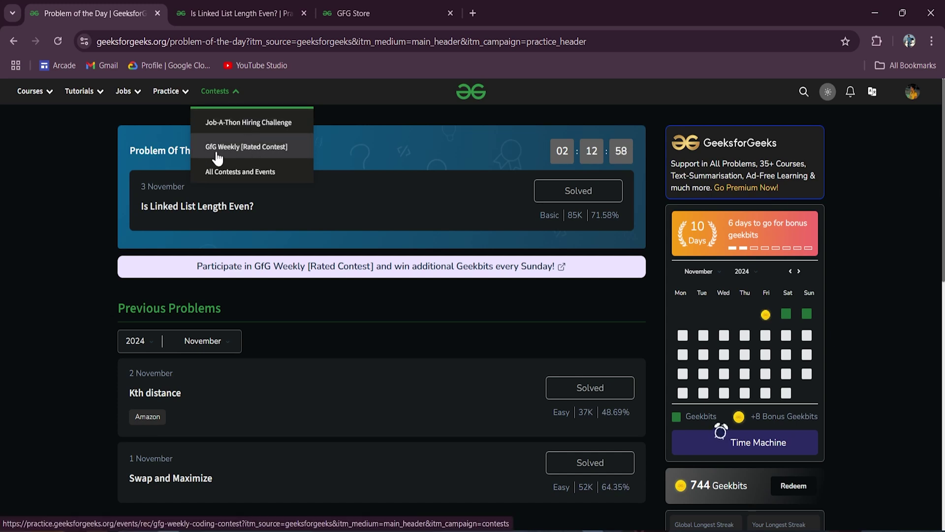
# Open the GfG Weekly - 180 Rated Contest details page, marked Registered.
pyautogui.click(247, 153)
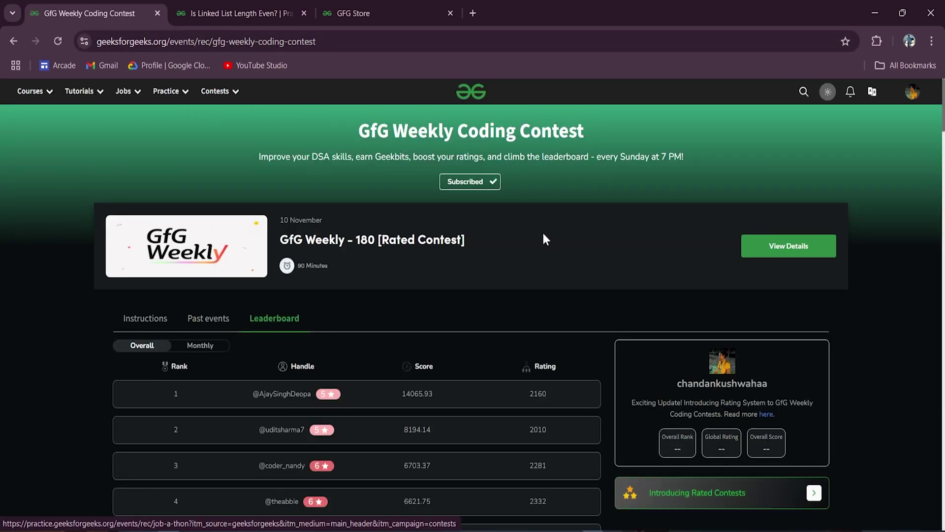
pyautogui.scroll(-1, 543, 233)
pyautogui.scroll(1, 543, 232)
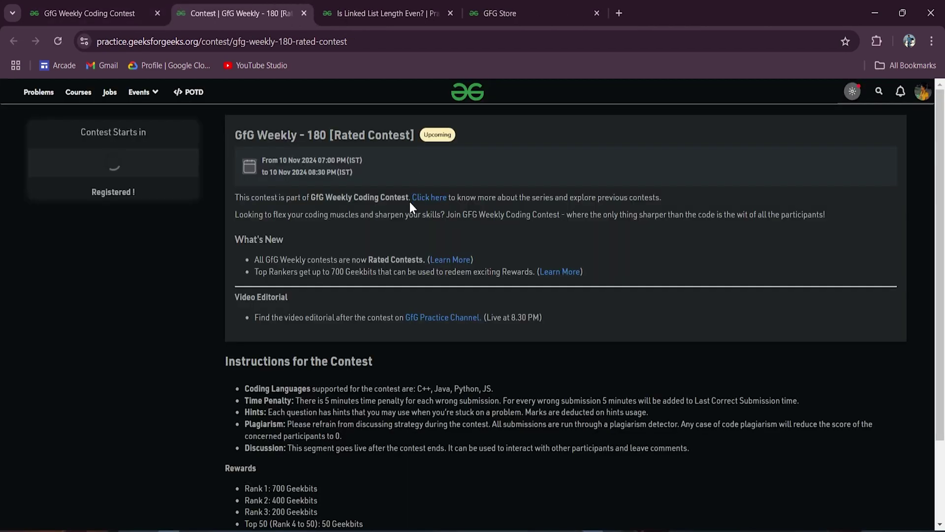
pyautogui.scroll(-2, 410, 216)
pyautogui.scroll(-1, 410, 222)
pyautogui.scroll(2, 374, 285)
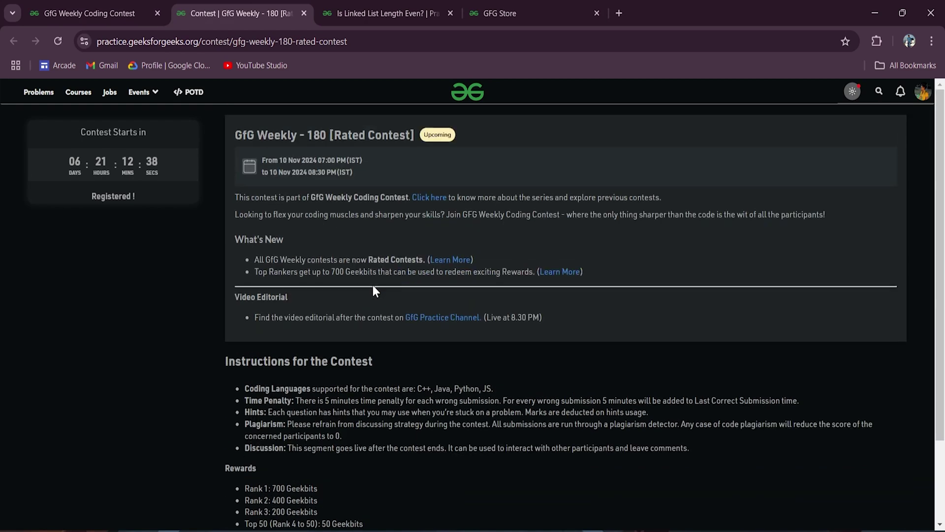
pyautogui.scroll(-2, 373, 285)
pyautogui.scroll(2, 372, 285)
pyautogui.scroll(-2, 320, 387)
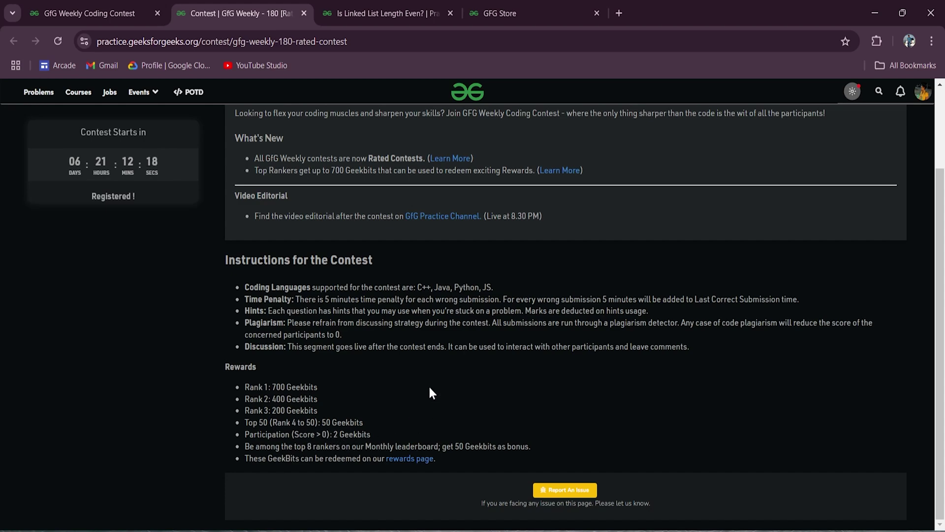
pyautogui.scroll(2, 429, 384)
pyautogui.scroll(3, 436, 369)
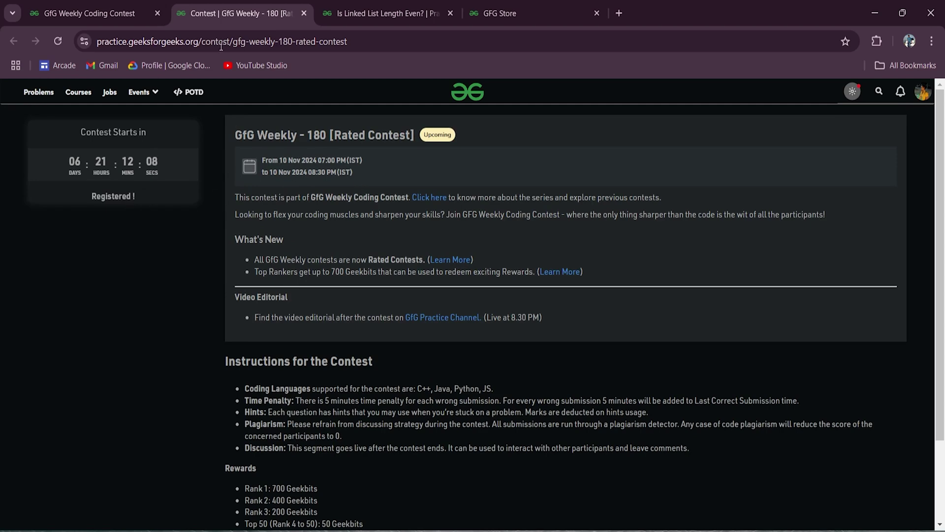
# Return to the GfG Weekly Coding Contest page showing the leaderboard and score 2383.
pyautogui.click(111, 13)
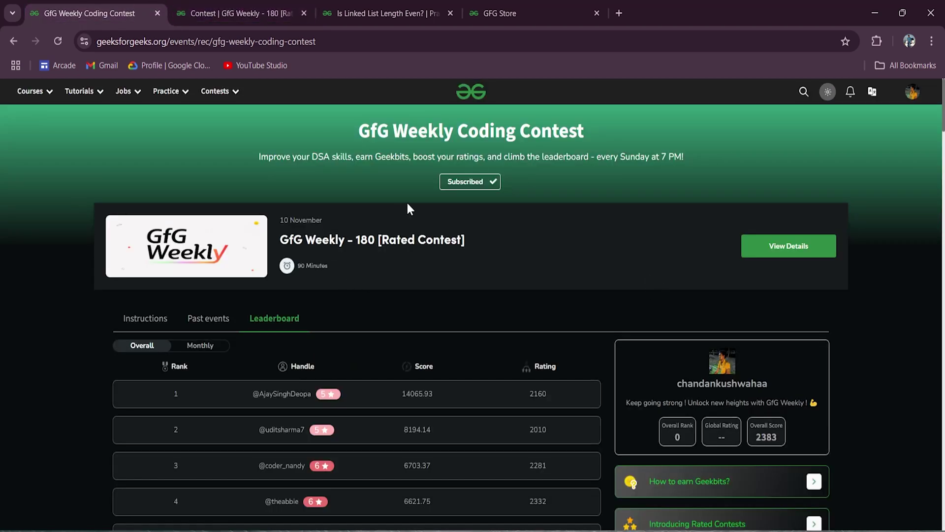
pyautogui.click(705, 159)
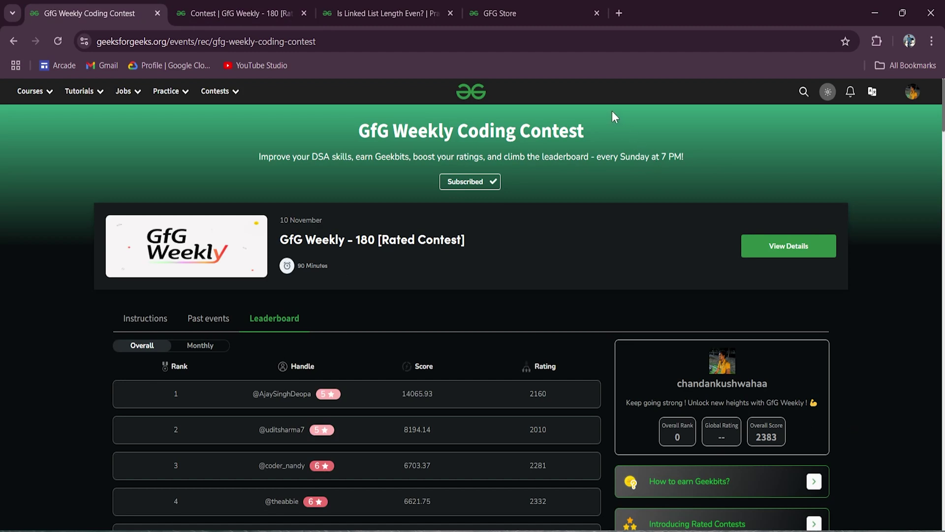